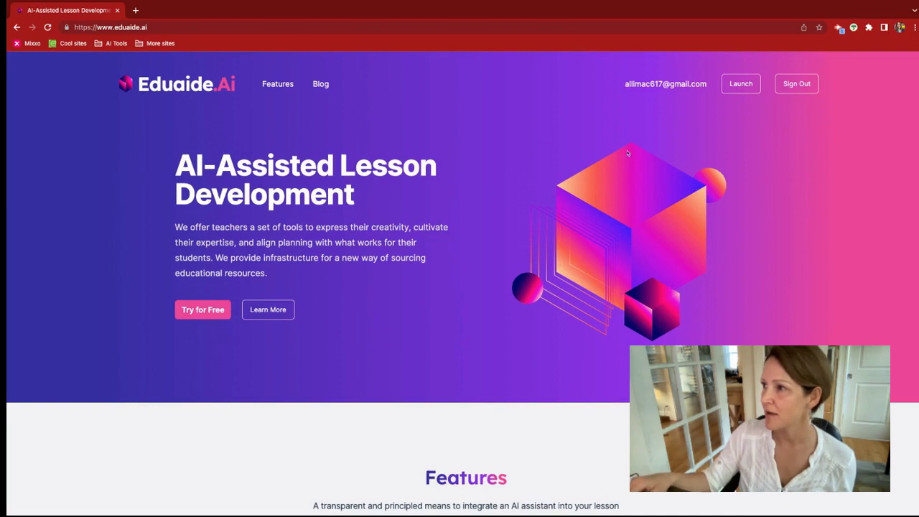
Launch Eduaide and browse the Teaching Assistant's Professional Duties tools, from Lesson Seed to Accommodations List
click(740, 83)
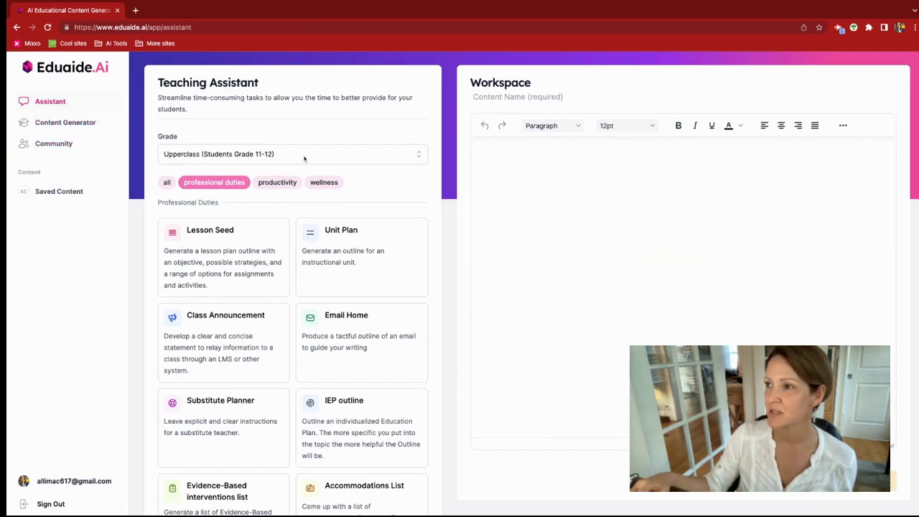
click(52, 104)
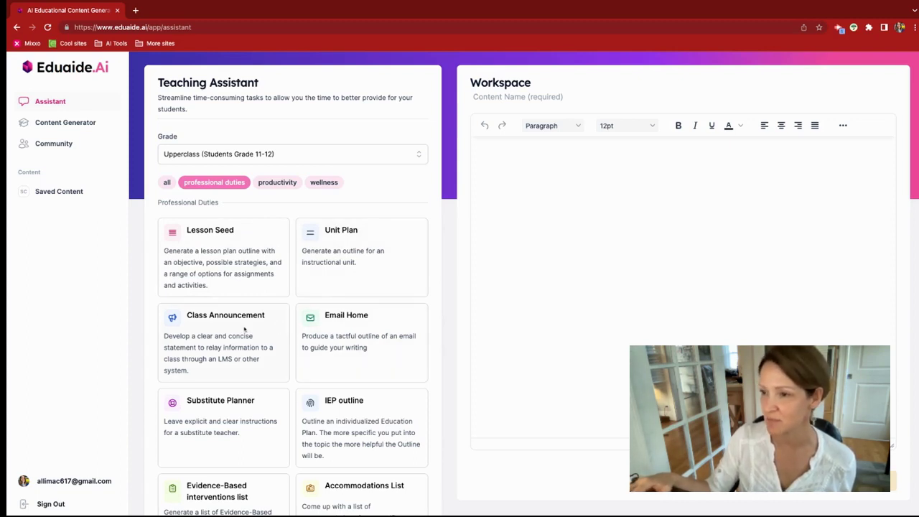
scroll(192, 423, down, 3)
scroll(216, 351, up, 1)
scroll(212, 348, down, 1)
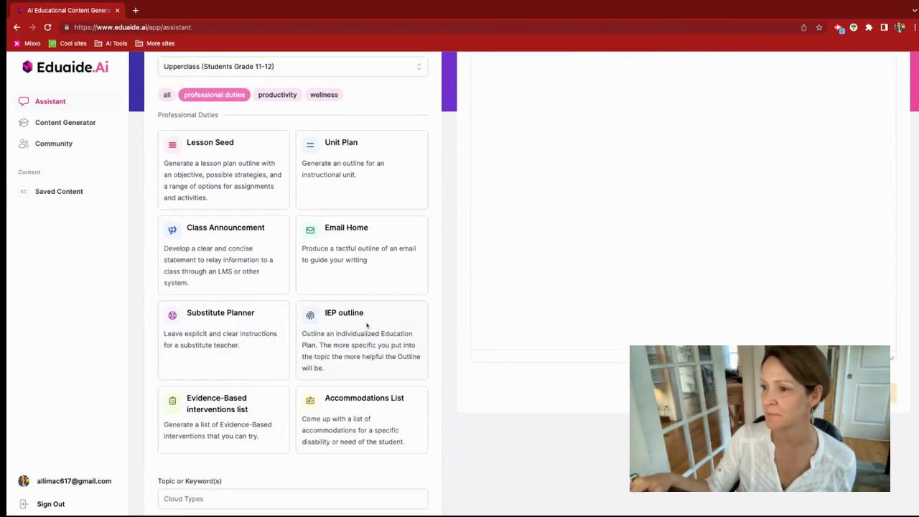
scroll(366, 325, down, 2)
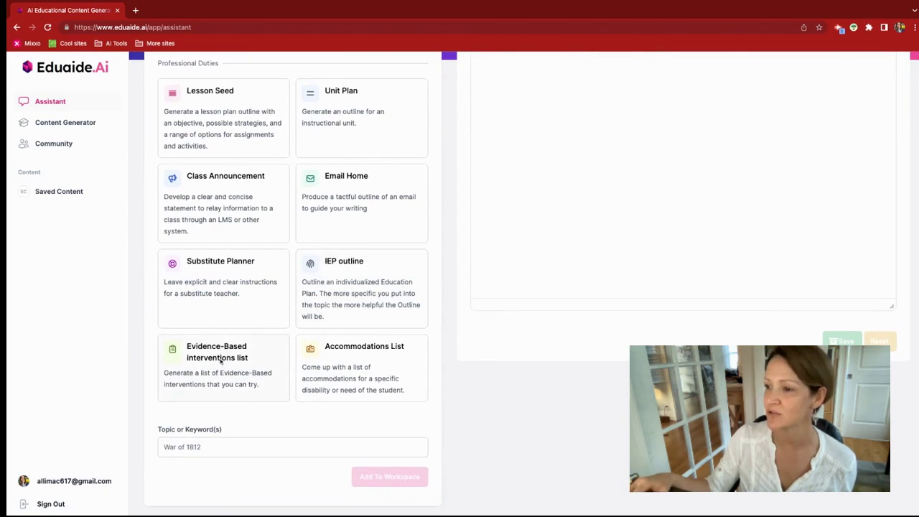
scroll(337, 361, up, 2)
scroll(337, 361, up, 2)
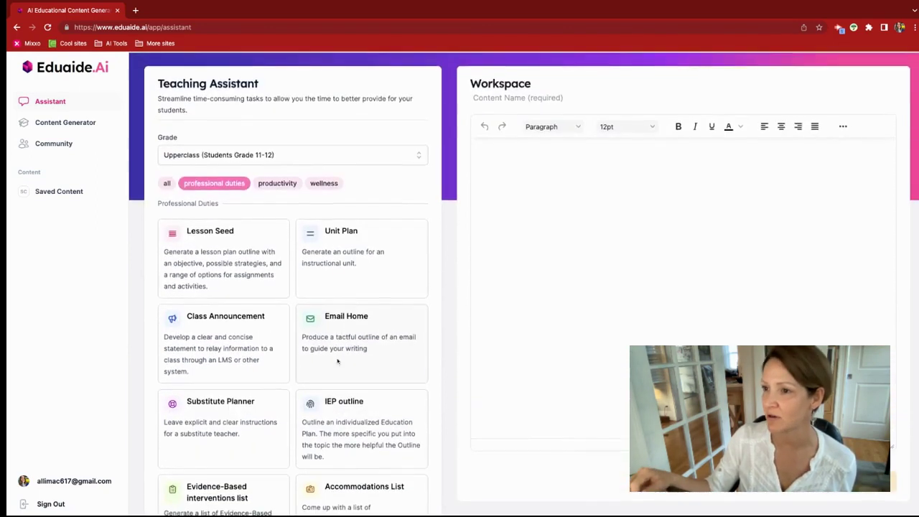
Generate a Middle School (Grades 6-8) Email Home announcing the class starts To Kill a Mockingbird
click(385, 154)
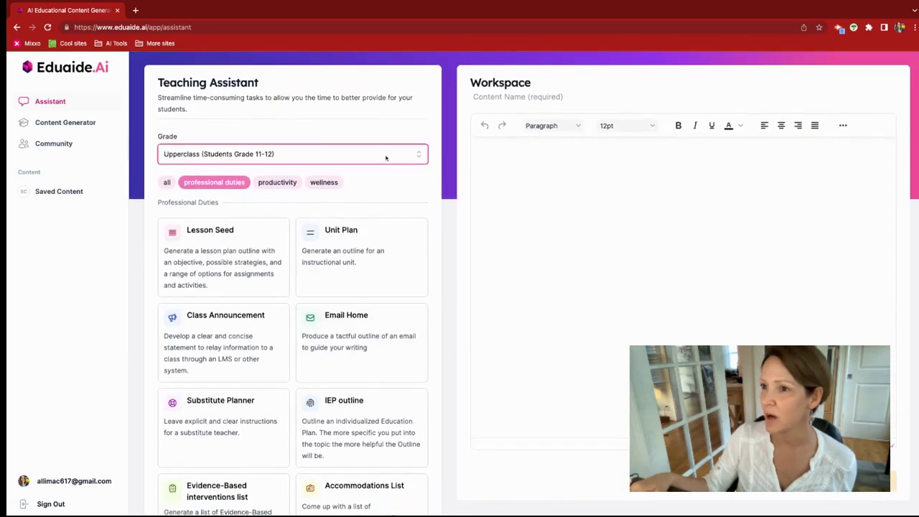
click(283, 216)
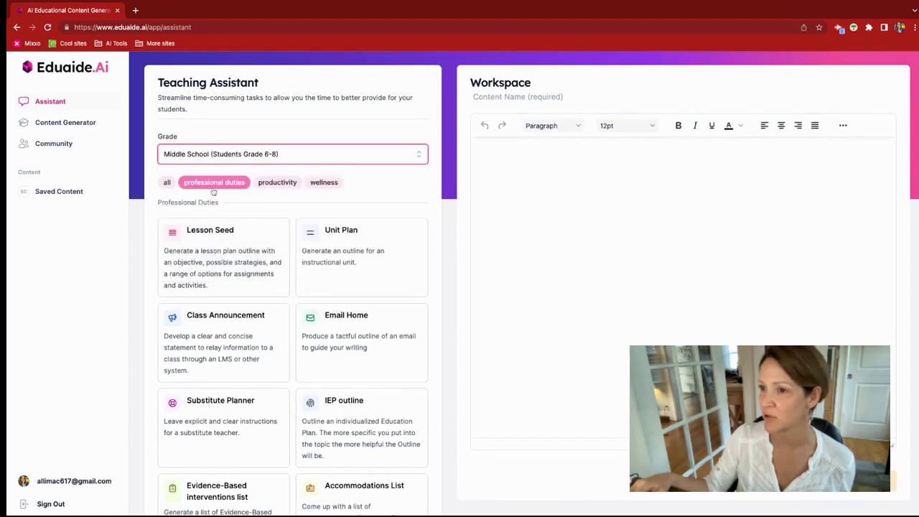
scroll(322, 235, down, 1)
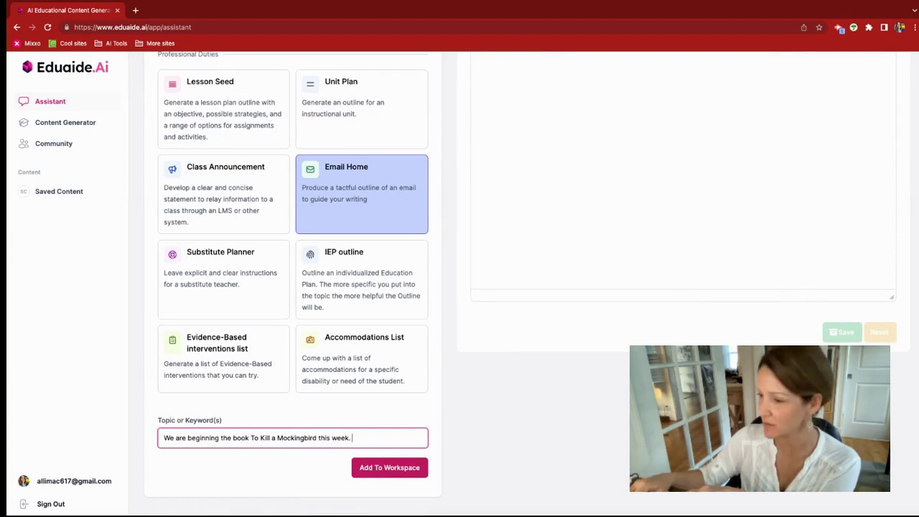
click(389, 468)
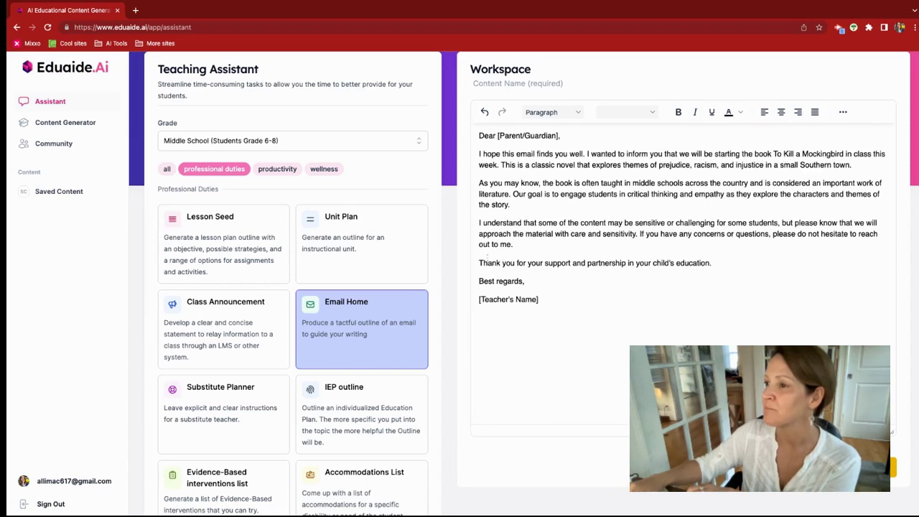
scroll(549, 194, up, 1)
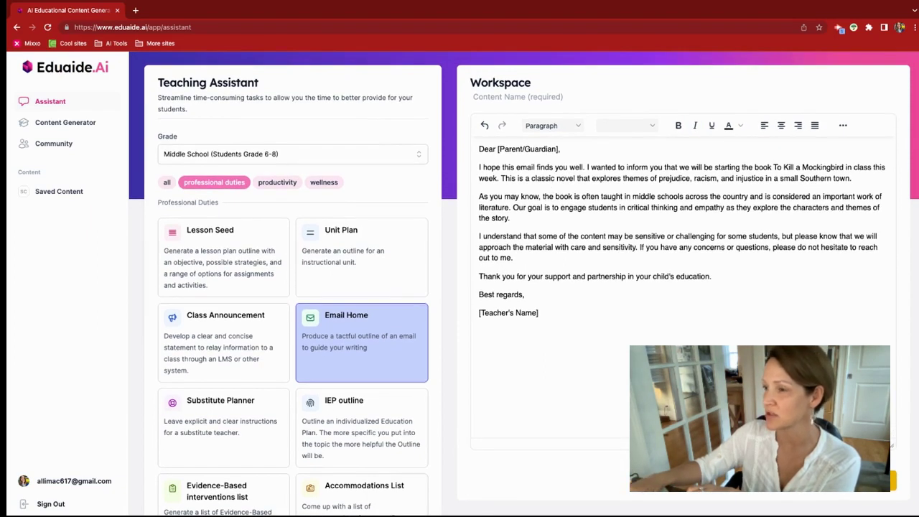
Choose the Mindfulness Activity tool from the wellness category
click(289, 184)
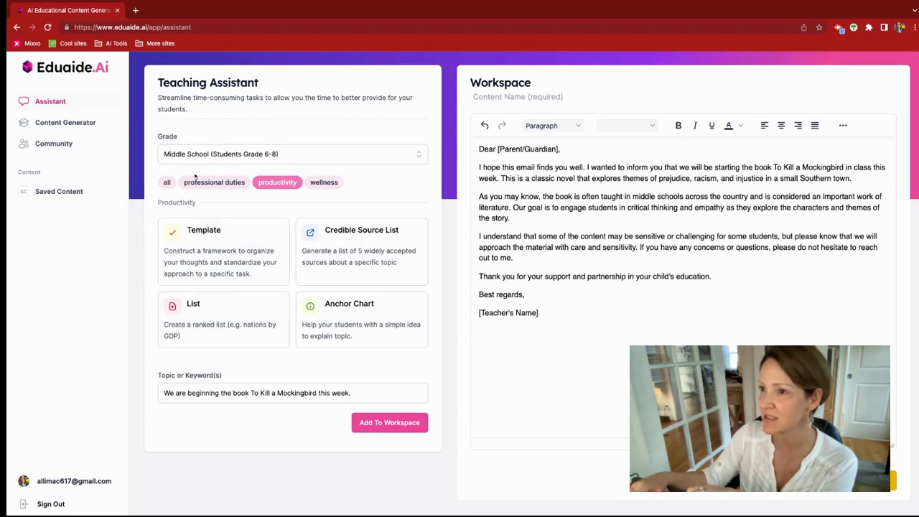
click(314, 184)
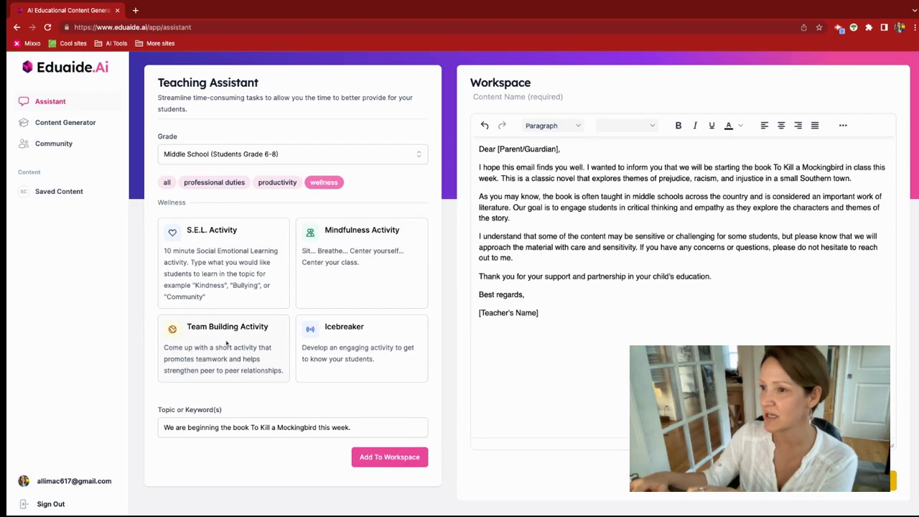
click(395, 251)
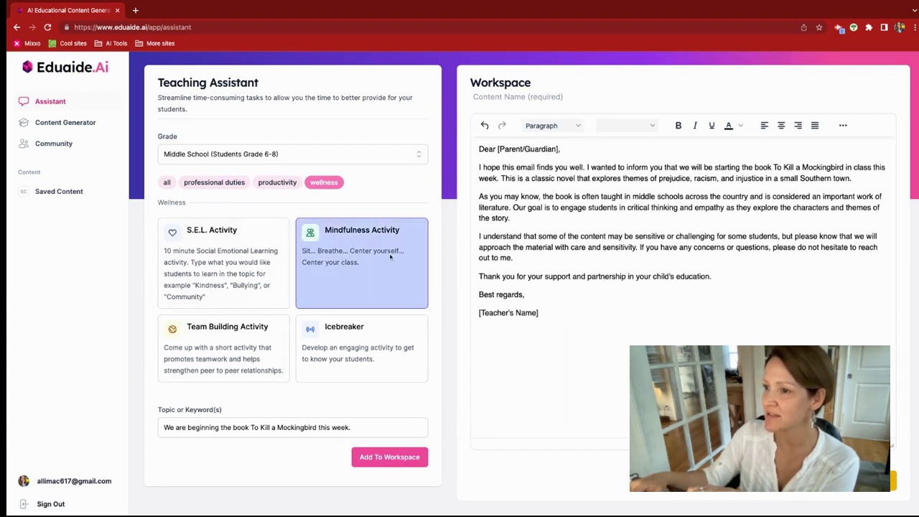
Replace the topic with 'To kill a mockingbird' and generate the mindfulness activity
click(203, 428)
double_click(203, 427)
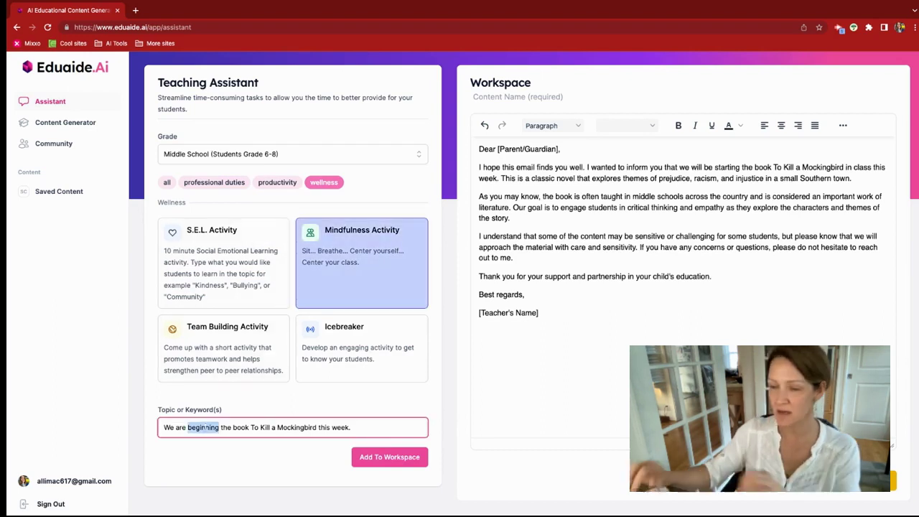
key(ctrl+a)
key(BackSpace)
text(To kill mocki)
key(BackSpace)
key(BackSpace)
text(mockingbird)
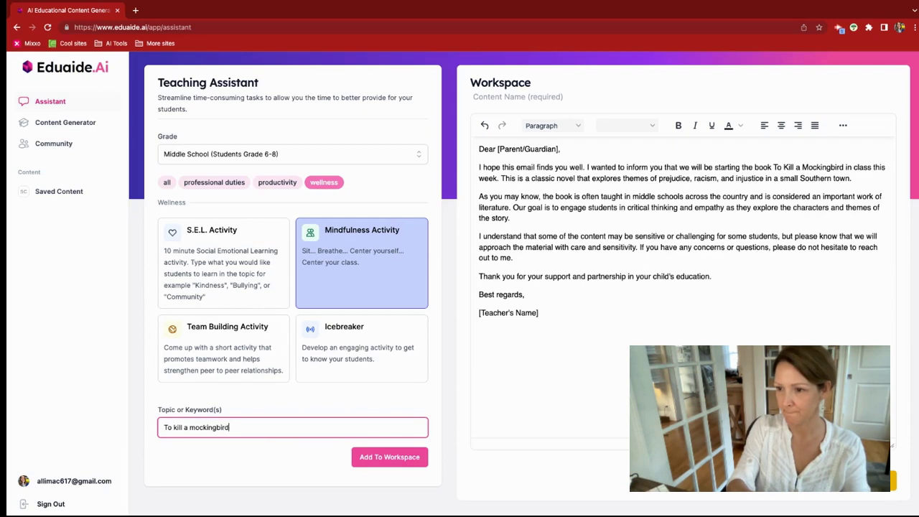
click(378, 457)
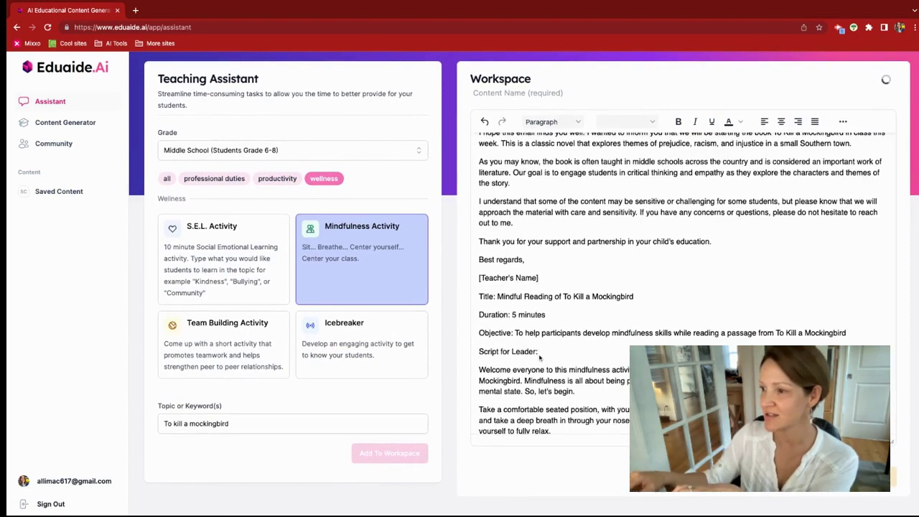
Review the 5-minute 'Mindful Reading of To Kill a Mockingbird' activity and open the Content Generator's subject list
scroll(540, 356, up, 3)
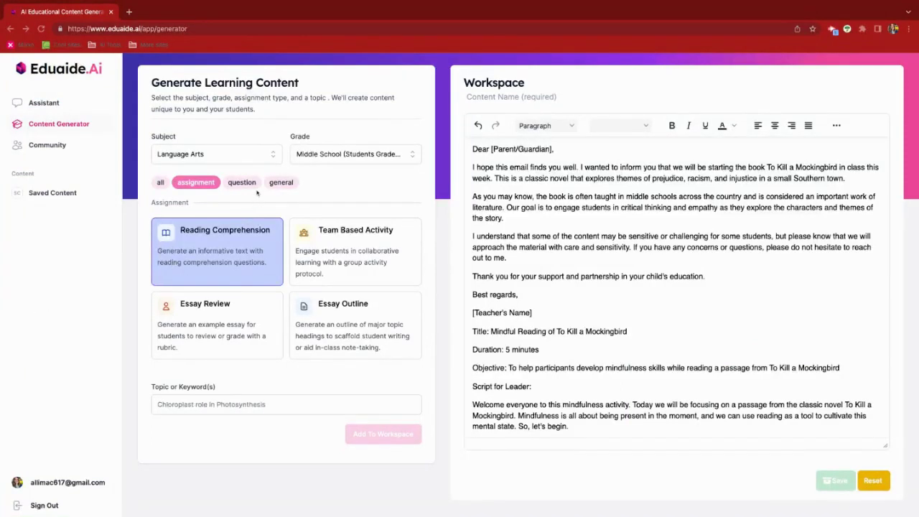
click(272, 157)
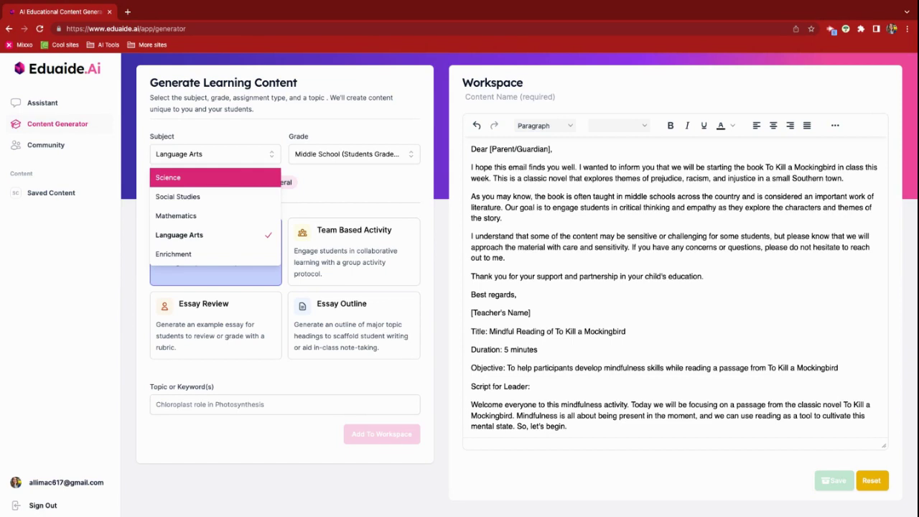
click(217, 238)
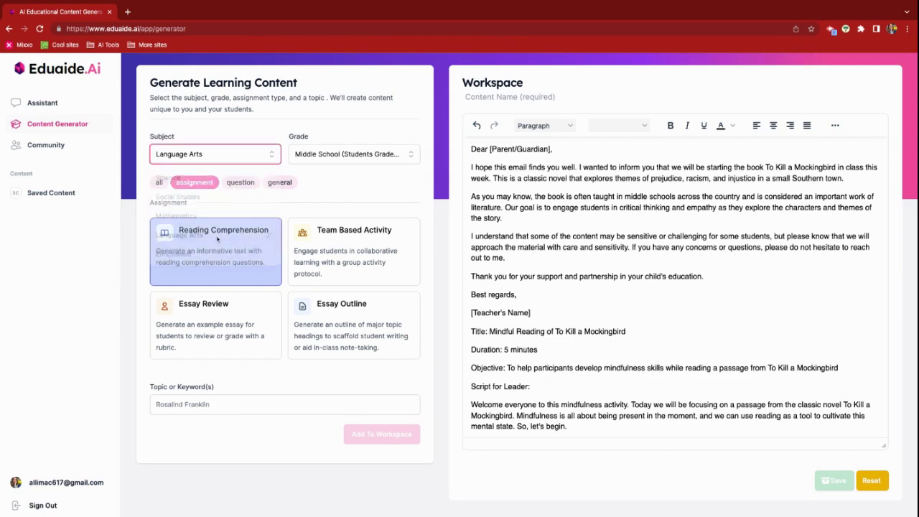
click(335, 156)
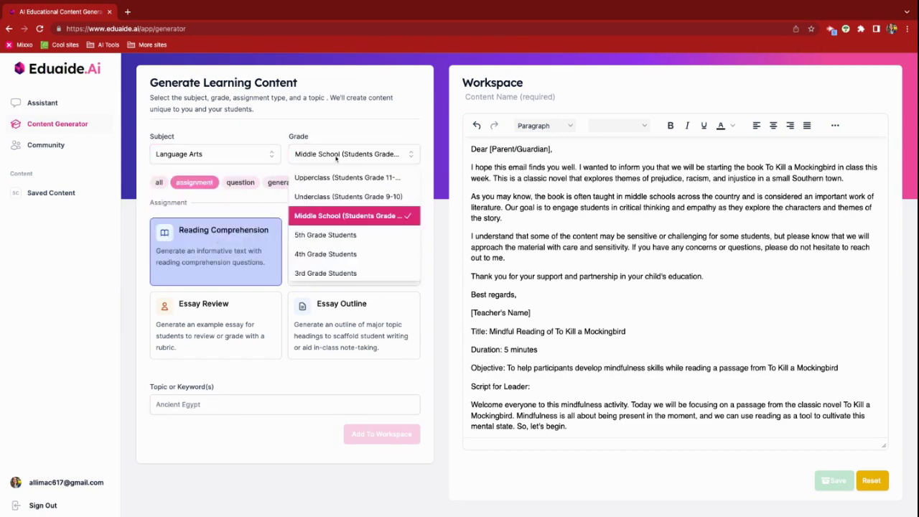
click(331, 216)
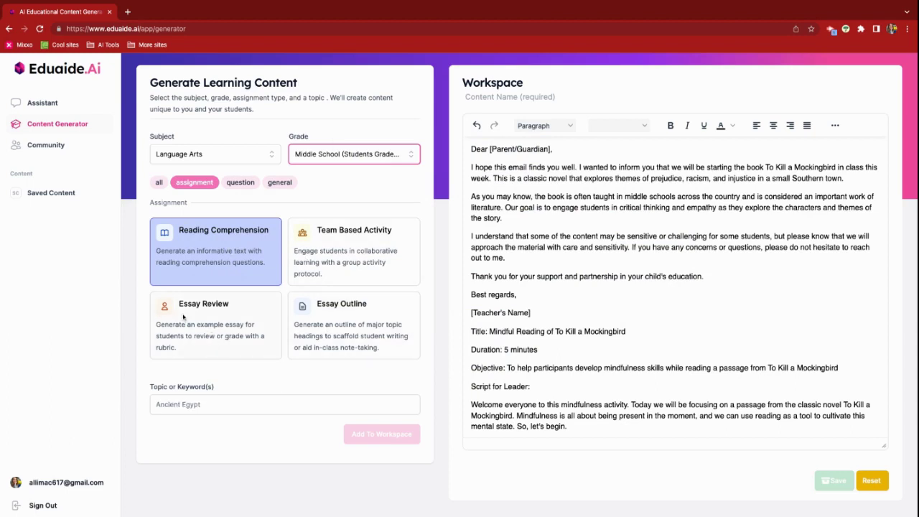
click(218, 260)
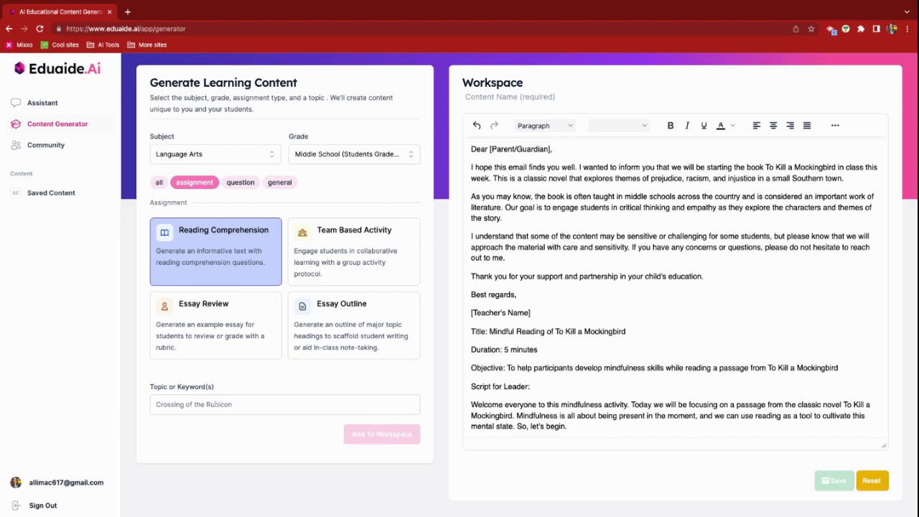
Paste the To Kill a Mockingbird topic, add 'chapter 2 of', and generate the reading comprehension
click(215, 404)
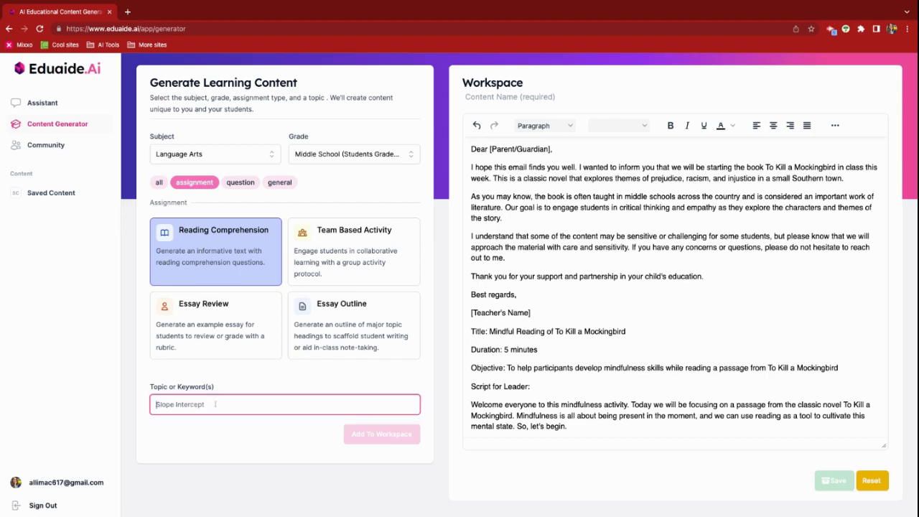
text(Class is reading To Kill a Mockingbird)
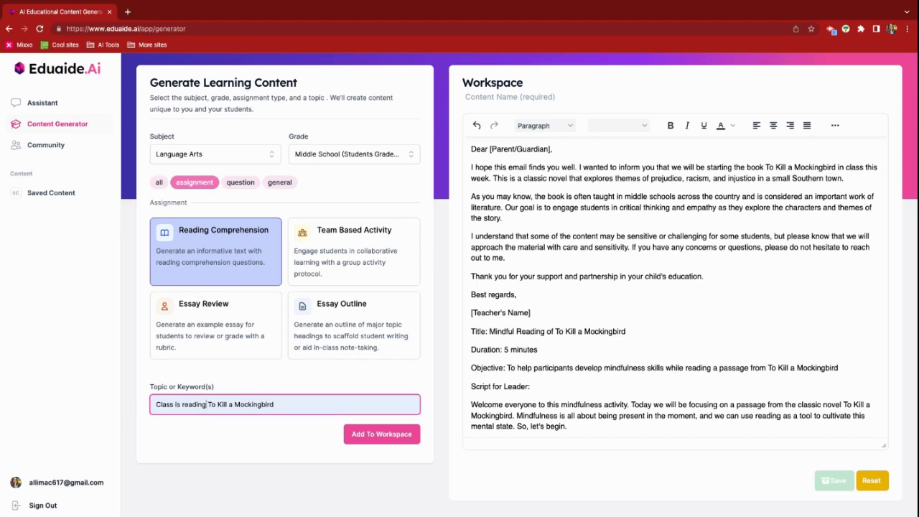
click(207, 404)
text(caatper)
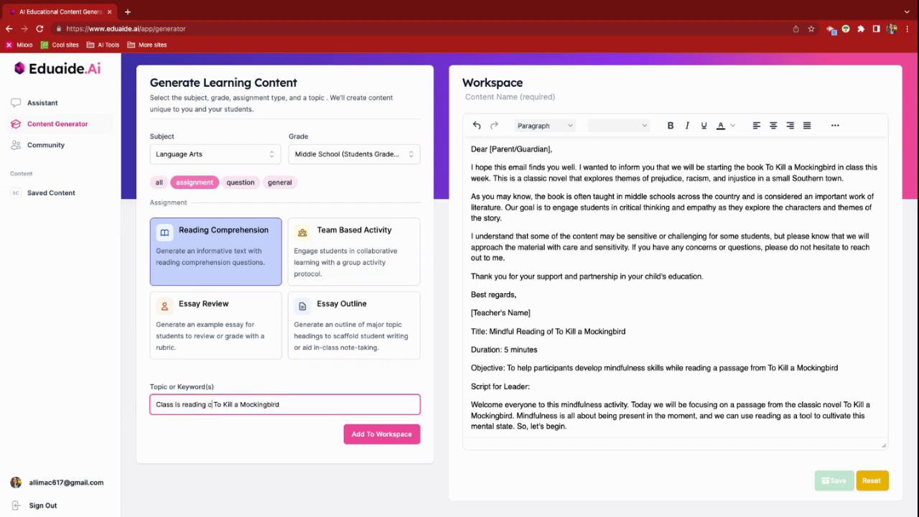
key(BackSpace)
key(BackSpace)
key(BackSpace)
key(BackSpace)
text(pter 2 of)
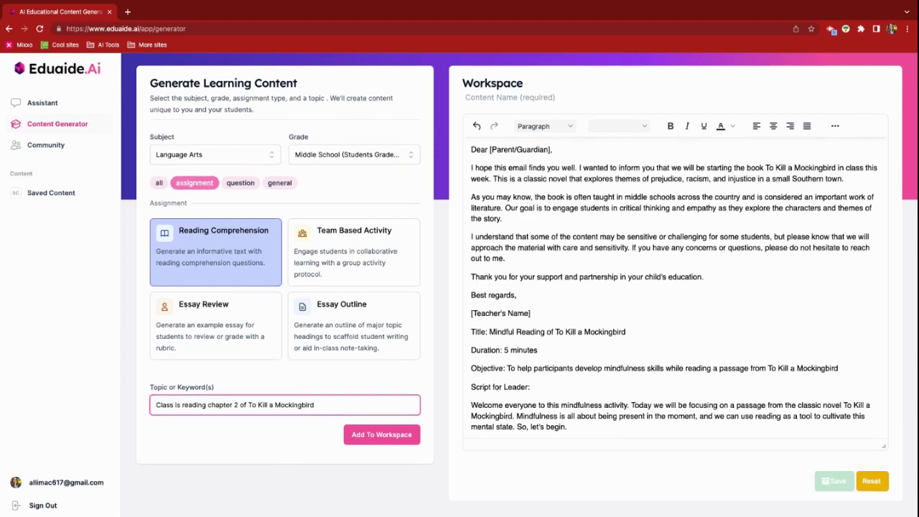
click(352, 436)
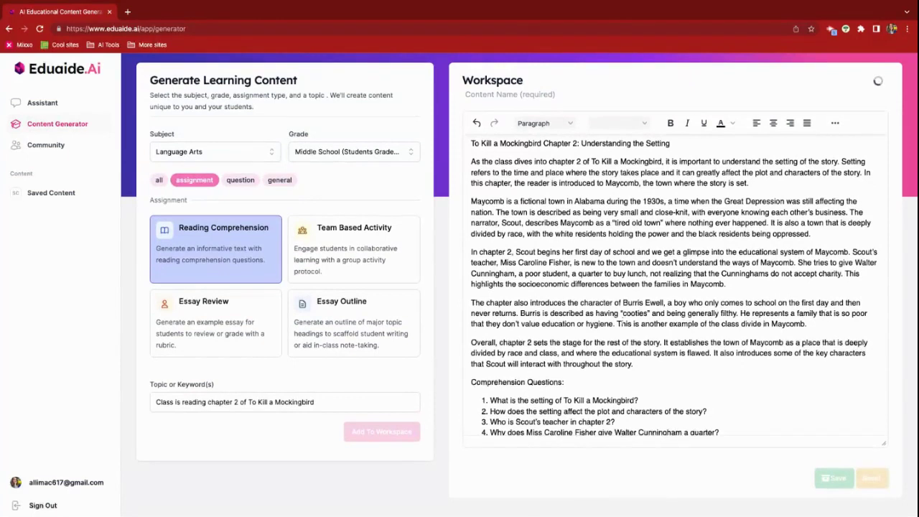
Focus the Content Name field and select the Workspace text from the mindfulness close through the chapter summary
scroll(573, 374, up, 1)
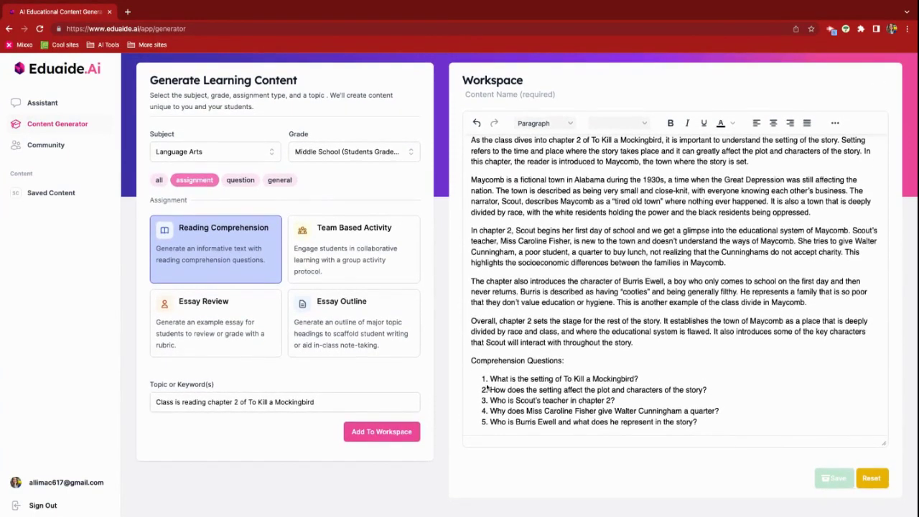
scroll(491, 379, up, 4)
scroll(679, 286, up, 10)
scroll(678, 287, up, 3)
click(534, 94)
scroll(670, 287, down, 10)
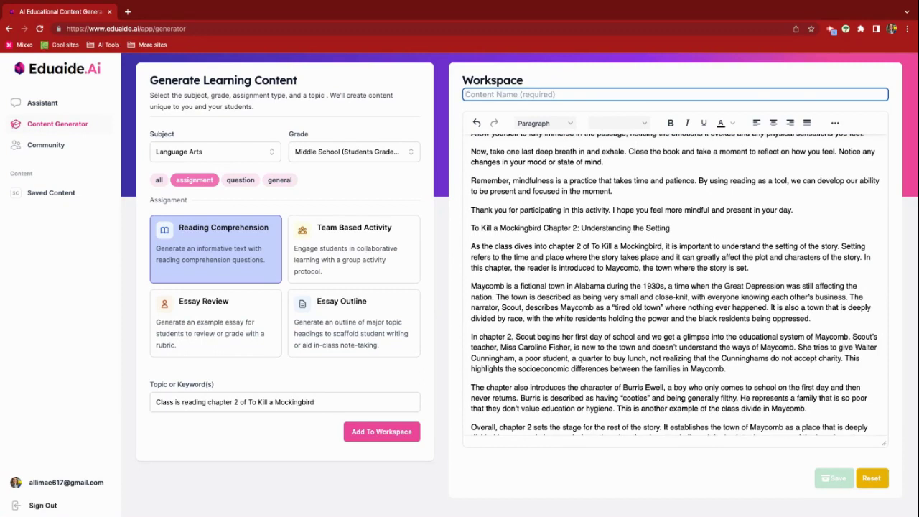
drag(475, 180, 727, 369)
scroll(527, 302, up, 5)
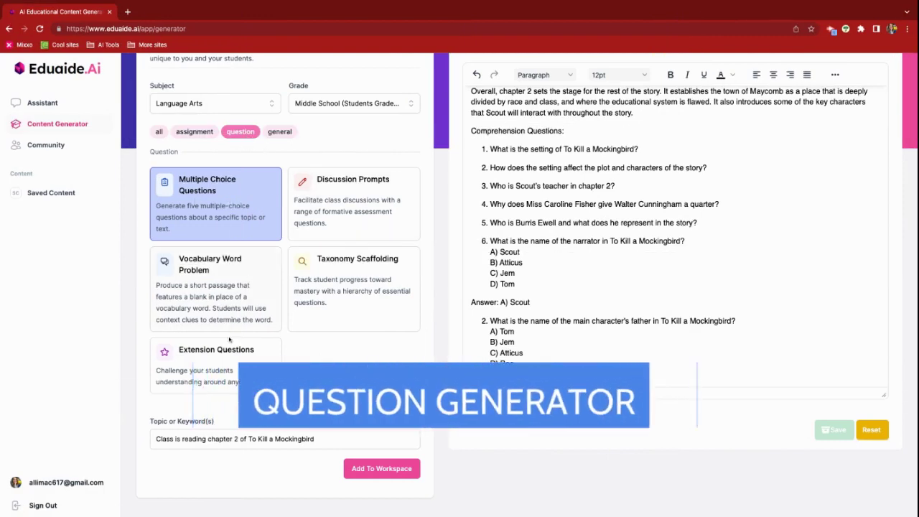
Filter the Content Generator to general types such as Poem, Book Summary, Skit and Game
scroll(263, 279, up, 1)
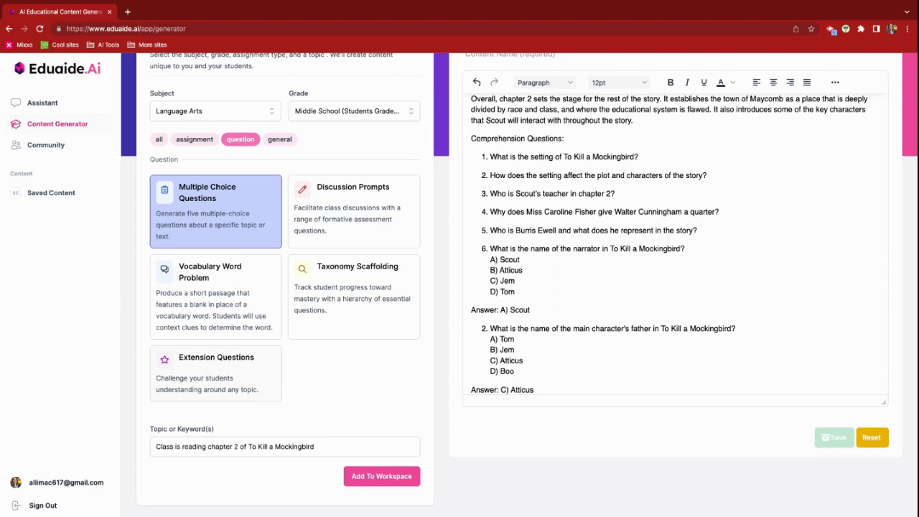
click(284, 142)
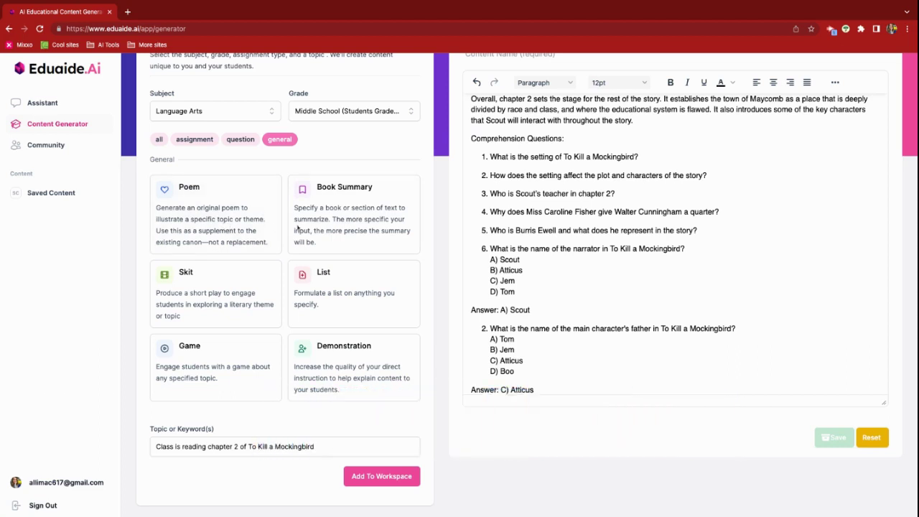
Generate the skit 'Scout and Jem's Day Out', set in Maycomb town square, into the Workspace
click(219, 303)
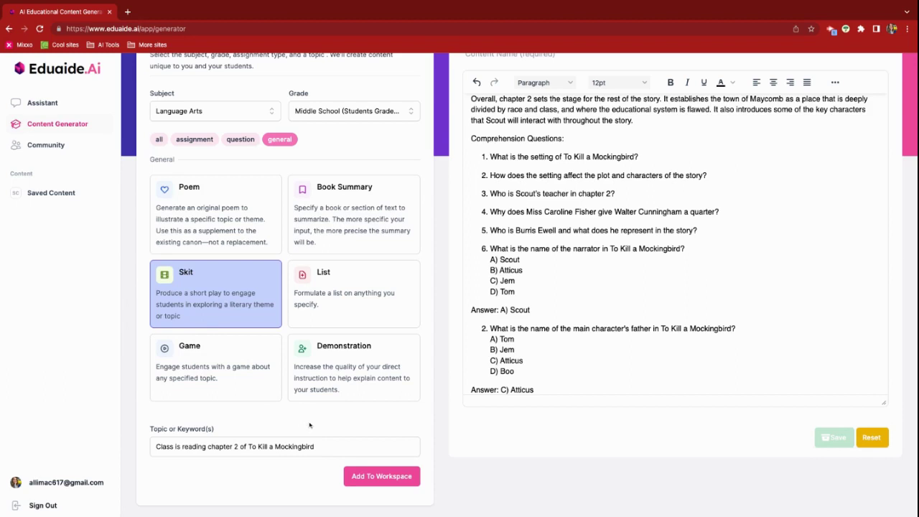
click(398, 476)
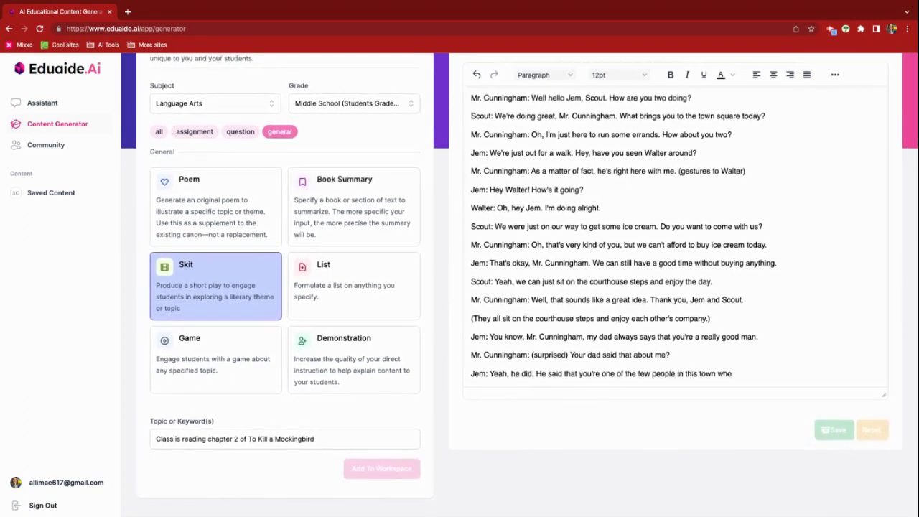
scroll(675, 237, up, 2)
scroll(674, 237, up, 4)
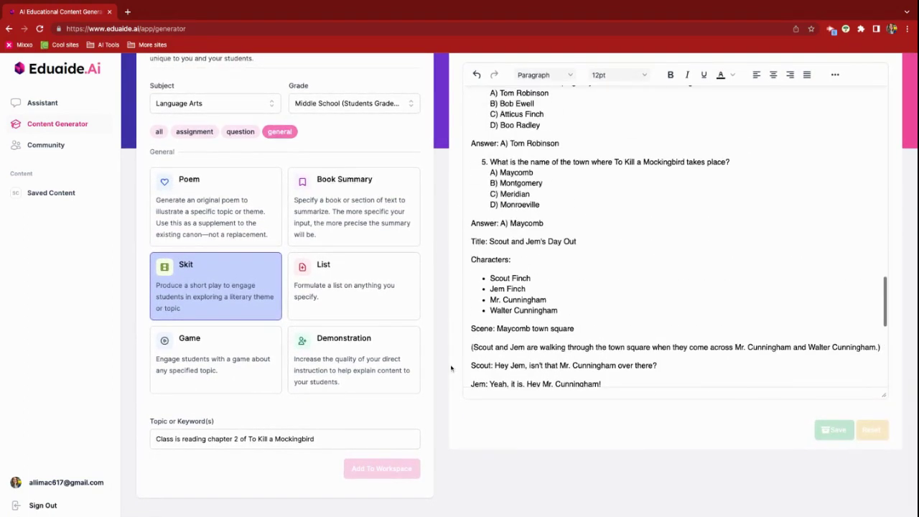